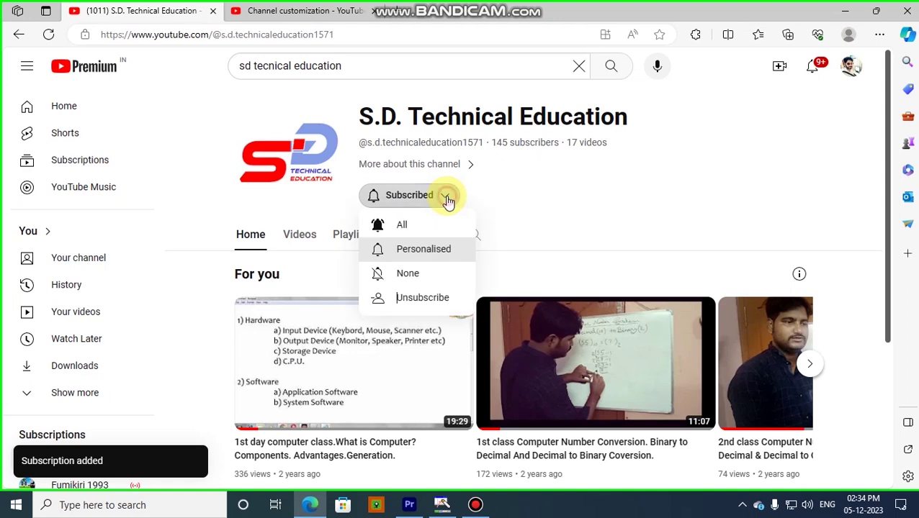
# Turn on all notifications for the subscribed S.D. Technical Education channel.
pyautogui.click(401, 229)
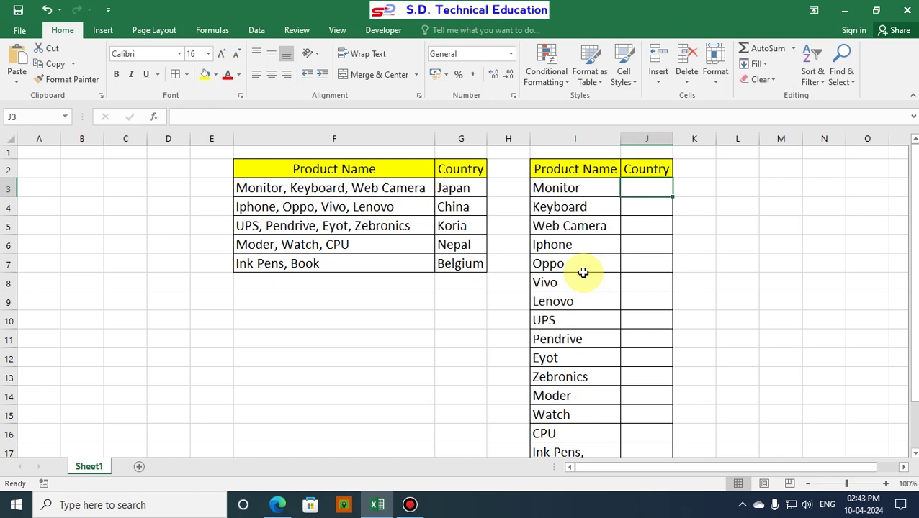
# Examine the source table's comma-separated product names and their countries against the single-product list in column I.
pyautogui.click(321, 171)
pyautogui.click(462, 173)
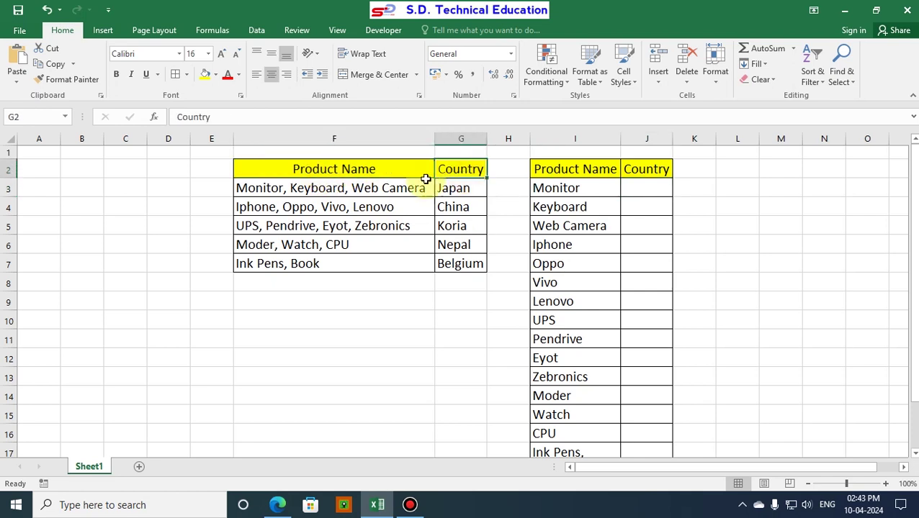
pyautogui.click(286, 192)
pyautogui.moveTo(286, 192); pyautogui.dragTo(256, 190)
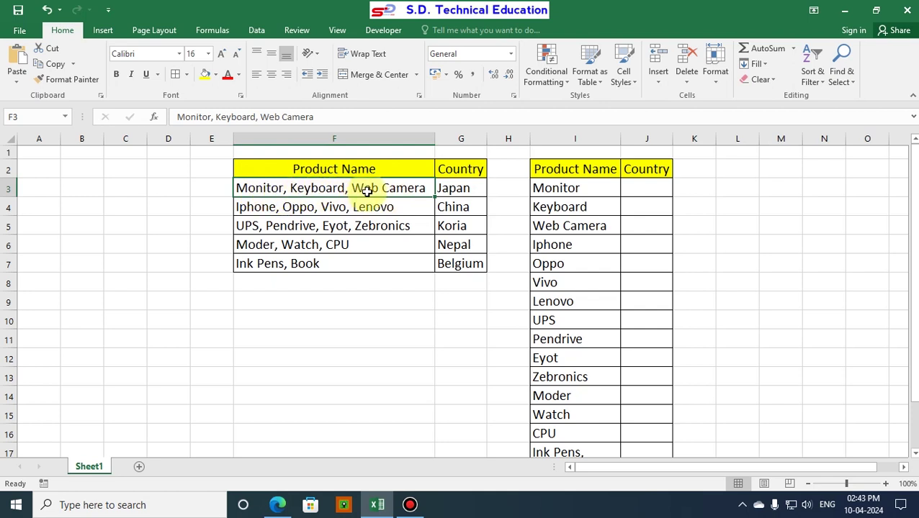
pyautogui.click(464, 189)
pyautogui.click(360, 208)
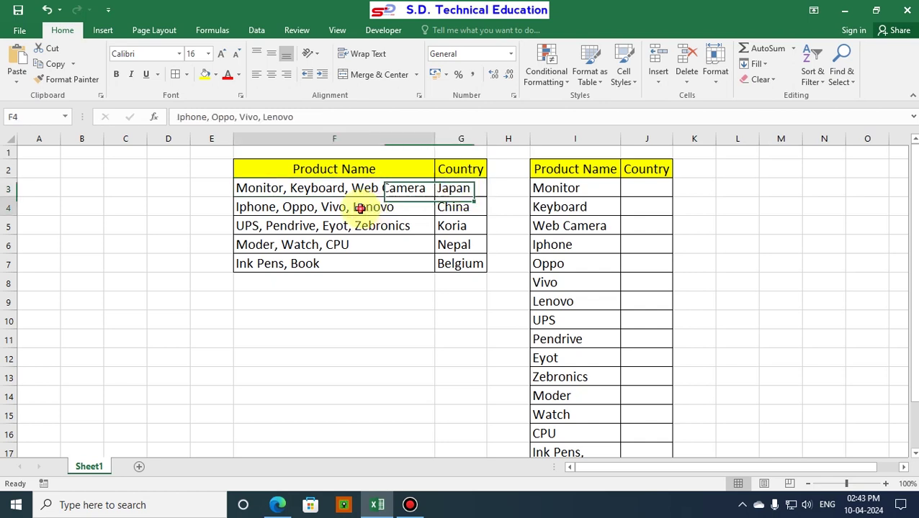
pyautogui.click(467, 208)
pyautogui.click(409, 228)
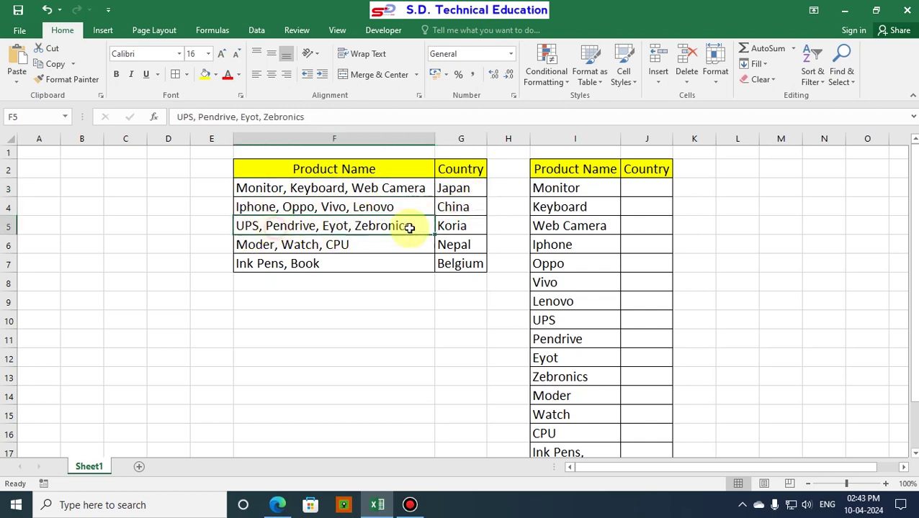
pyautogui.click(463, 227)
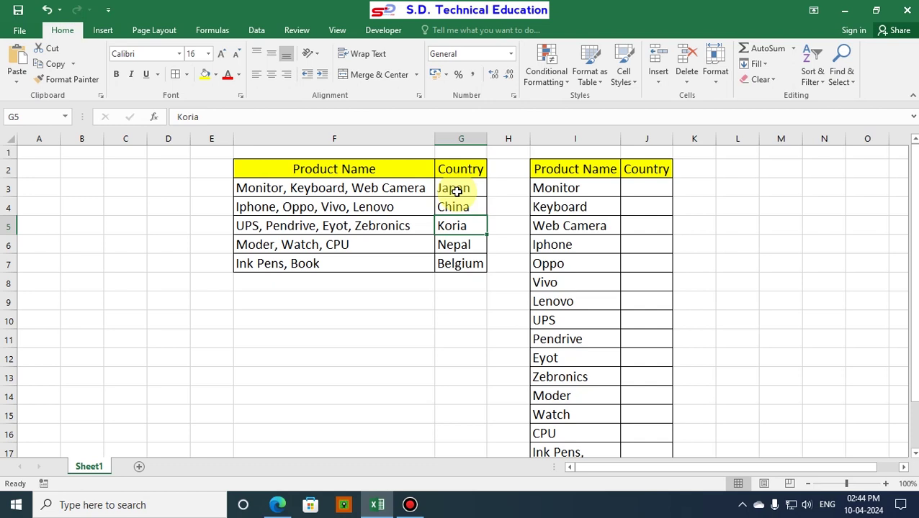
pyautogui.click(266, 188)
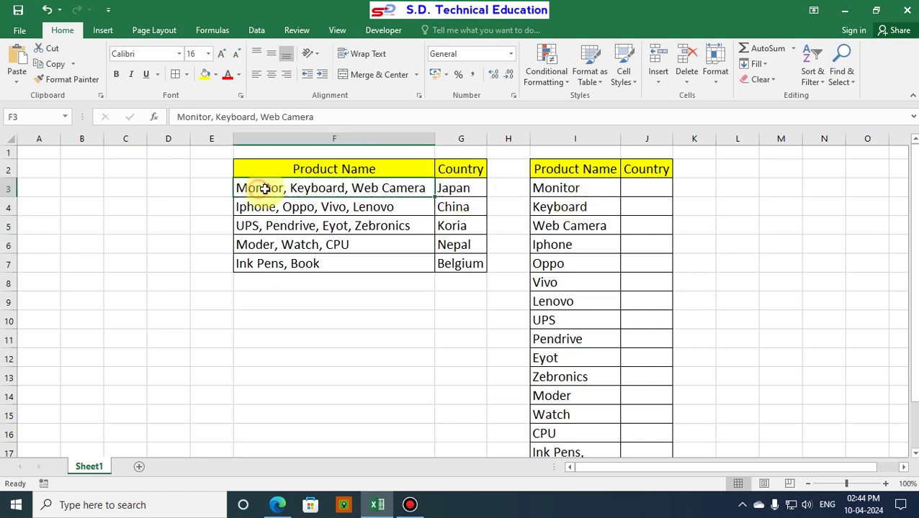
pyautogui.click(461, 188)
pyautogui.click(558, 189)
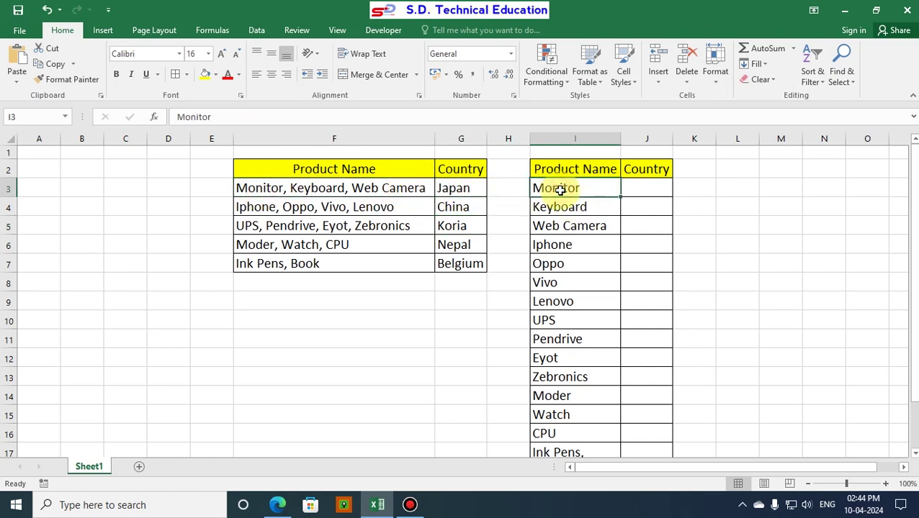
# Start a VLOOKUP formula in J3 with the product name in I3 as the lookup value.
pyautogui.click(642, 189)
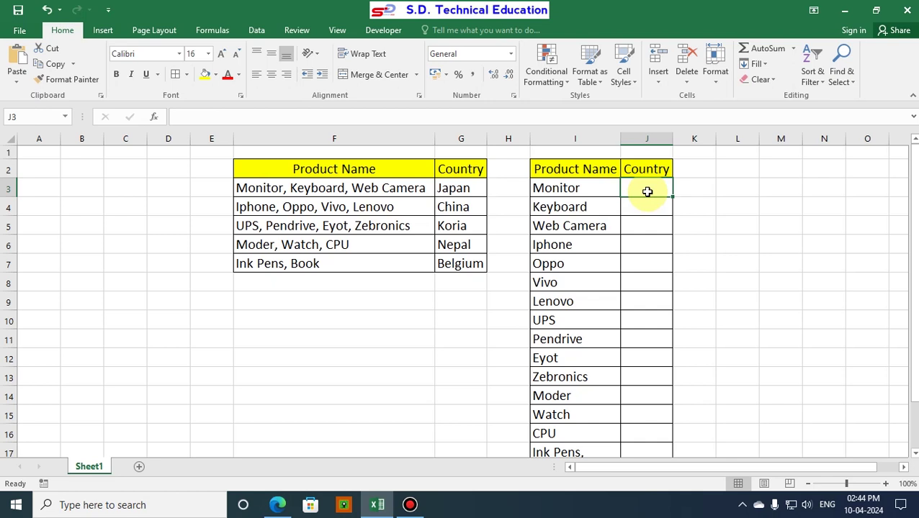
pyautogui.write('=')
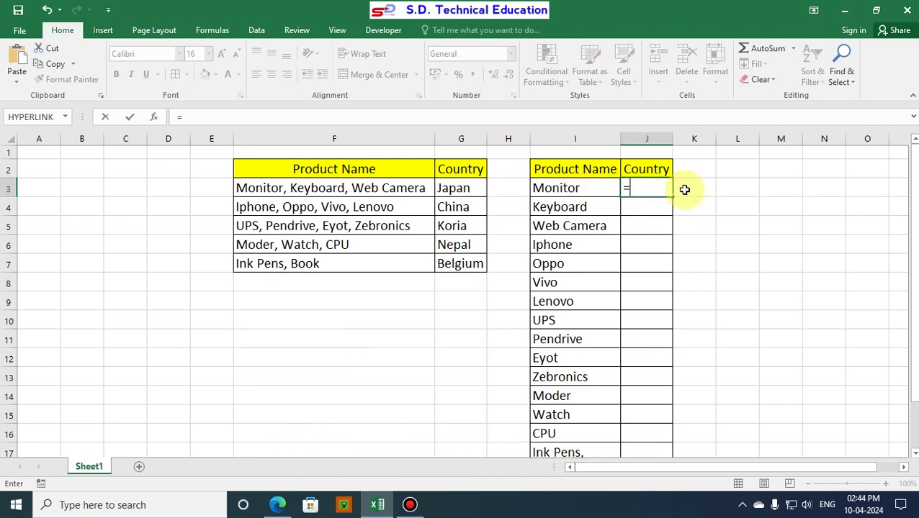
pyautogui.write('v')
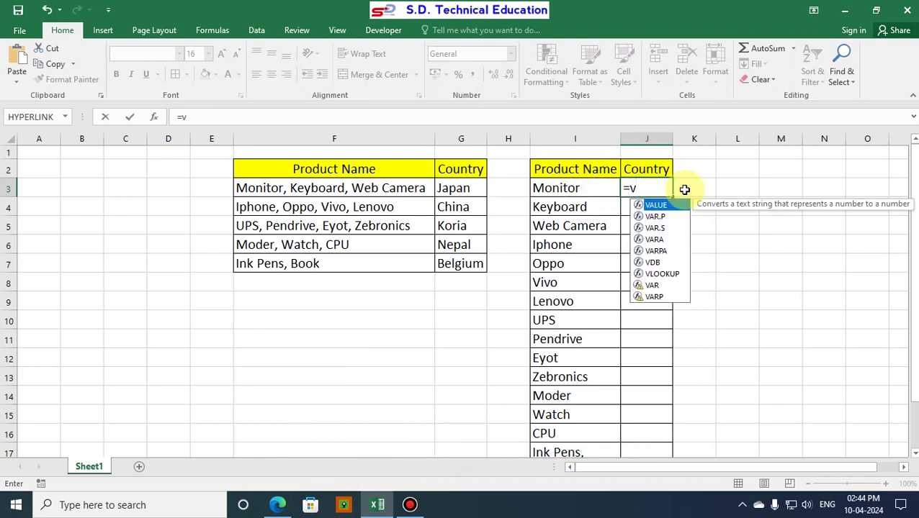
pyautogui.write('loo')
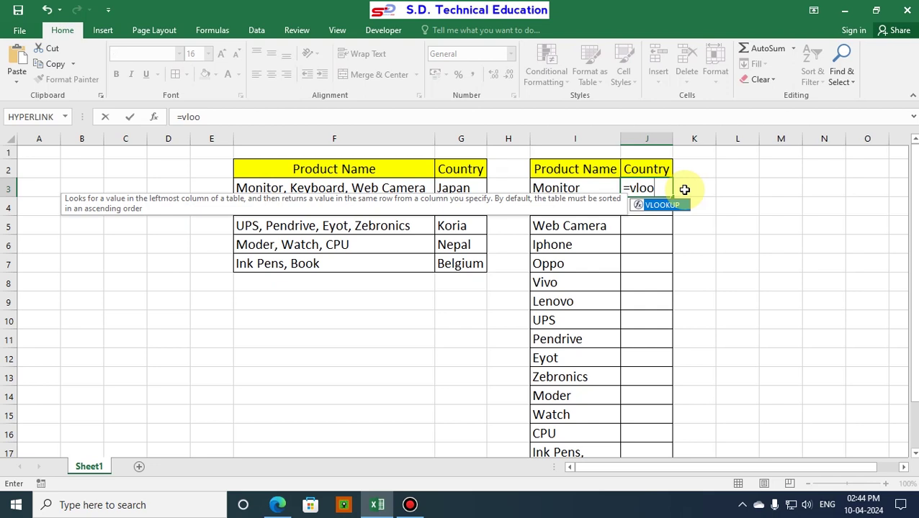
pyautogui.write('kup(')
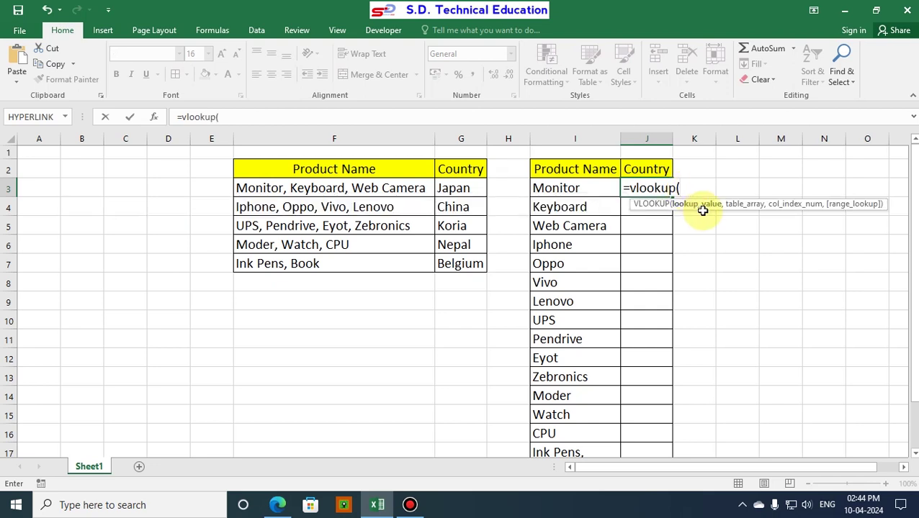
pyautogui.click(569, 187)
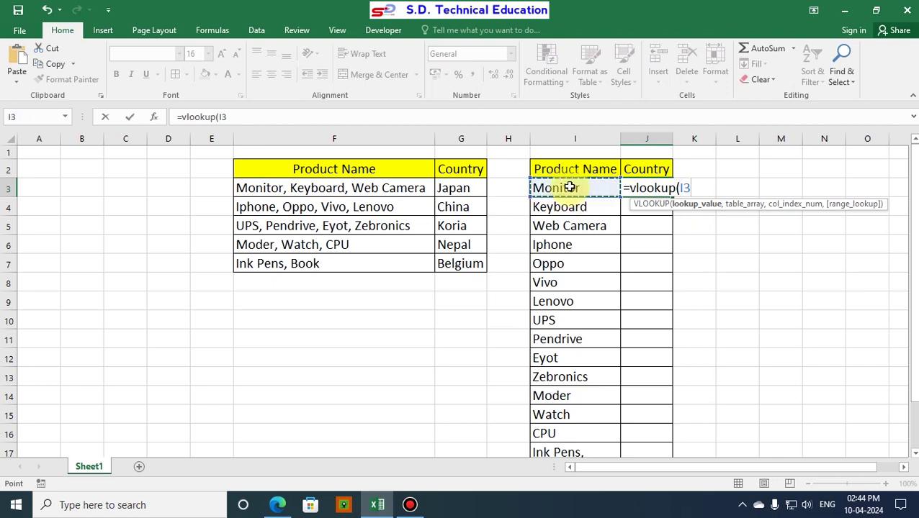
pyautogui.write(',')
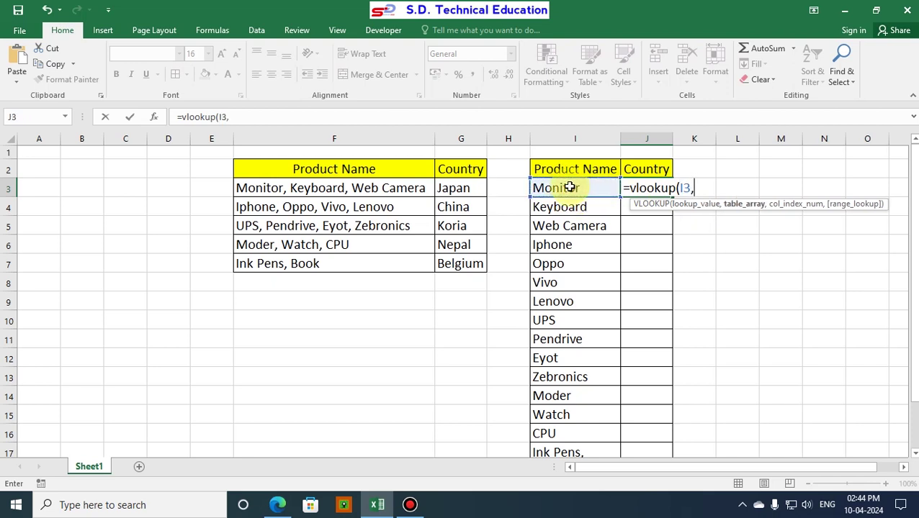
# Complete the VLOOKUP in J3 with the absolute table range $F$2:$G$7, column index 2 and exact match 0.
pyautogui.moveTo(275, 168); pyautogui.dragTo(447, 257)
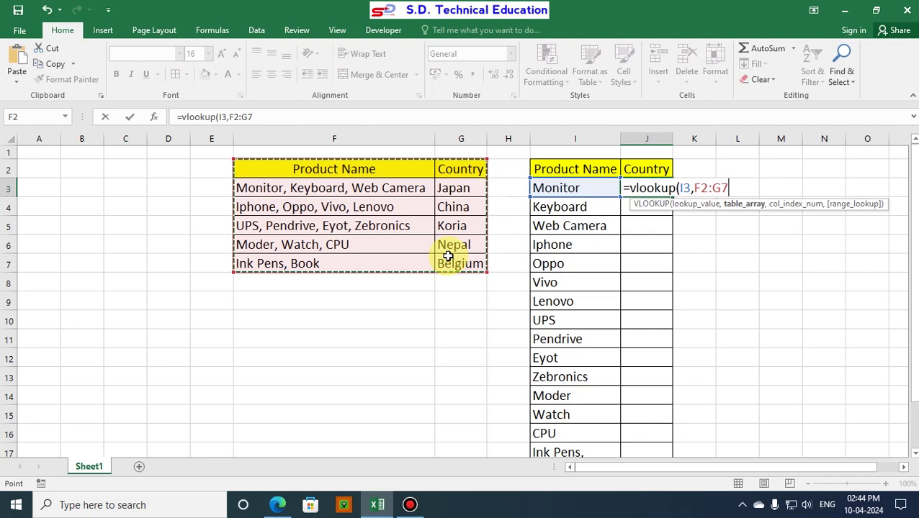
pyautogui.press('F4')
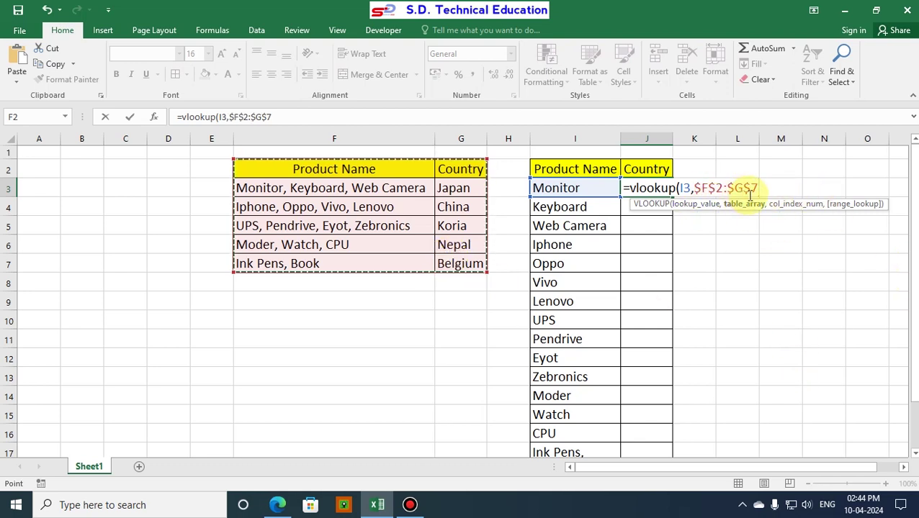
pyautogui.write(',')
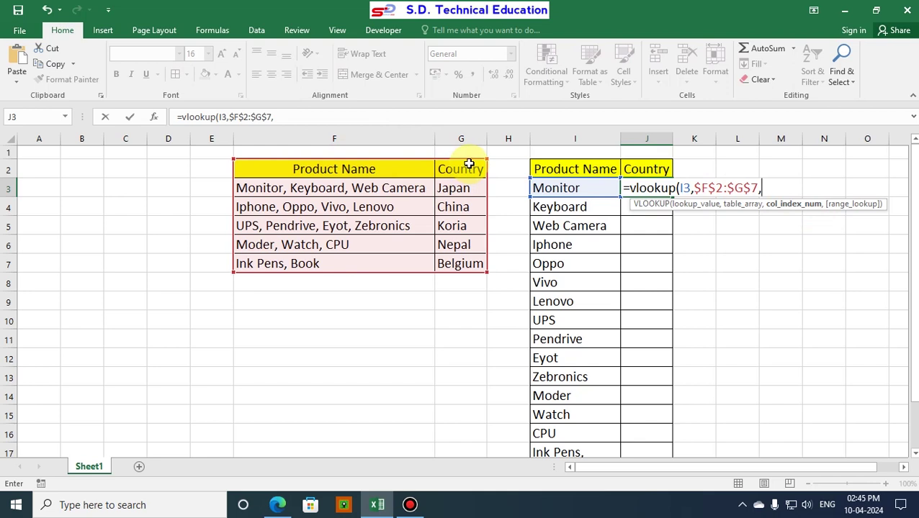
pyautogui.write(',')
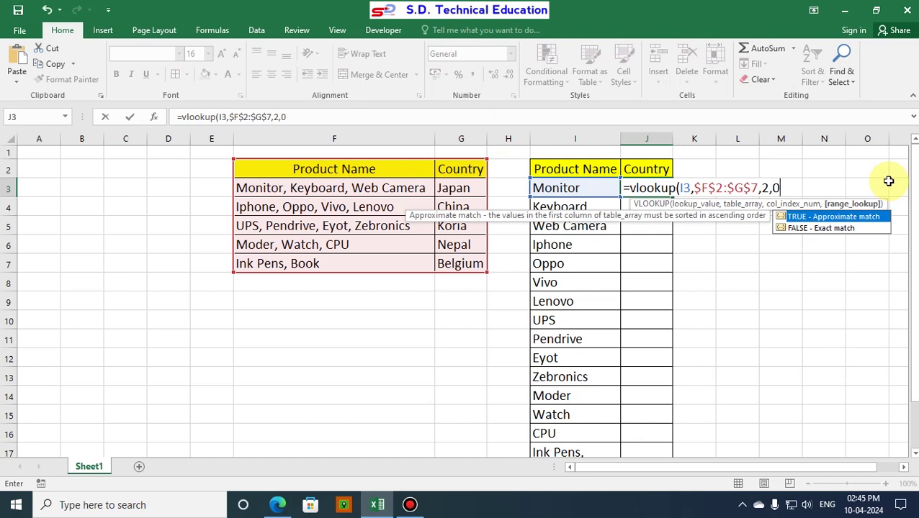
pyautogui.write('0)')
pyautogui.press('Return')
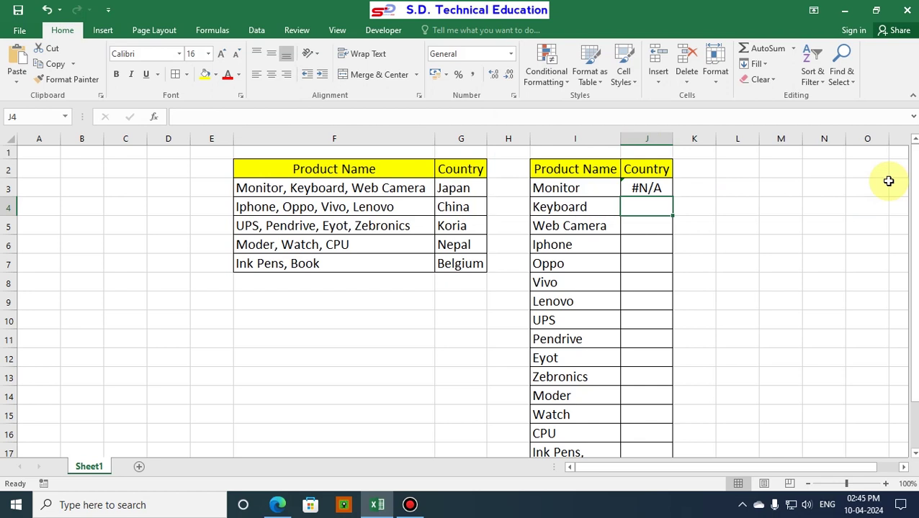
# Fill the VLOOKUP formula from J3 down the Country column to the last product, in row 18.
pyautogui.click(569, 187)
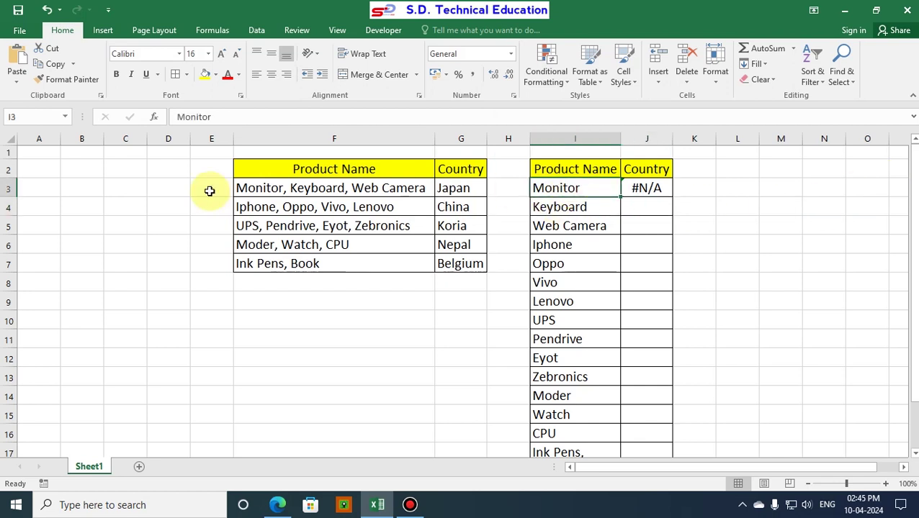
pyautogui.click(252, 188)
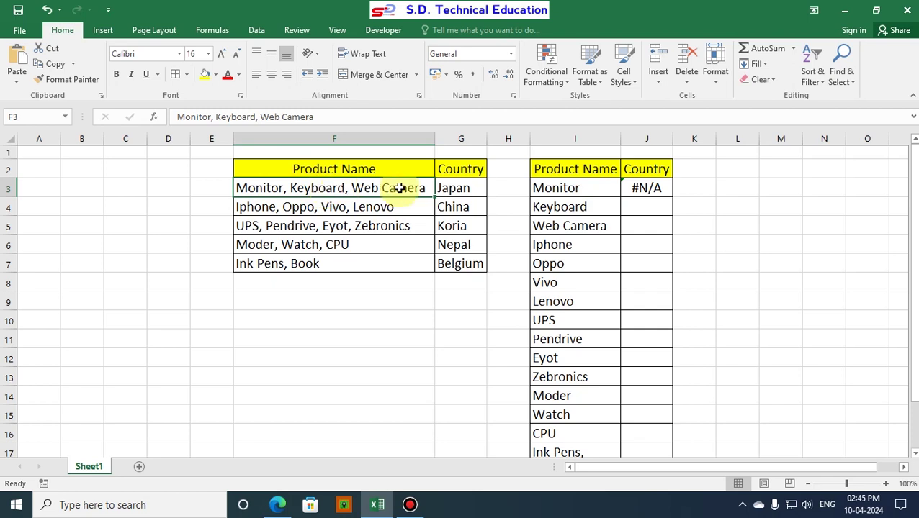
pyautogui.click(655, 190)
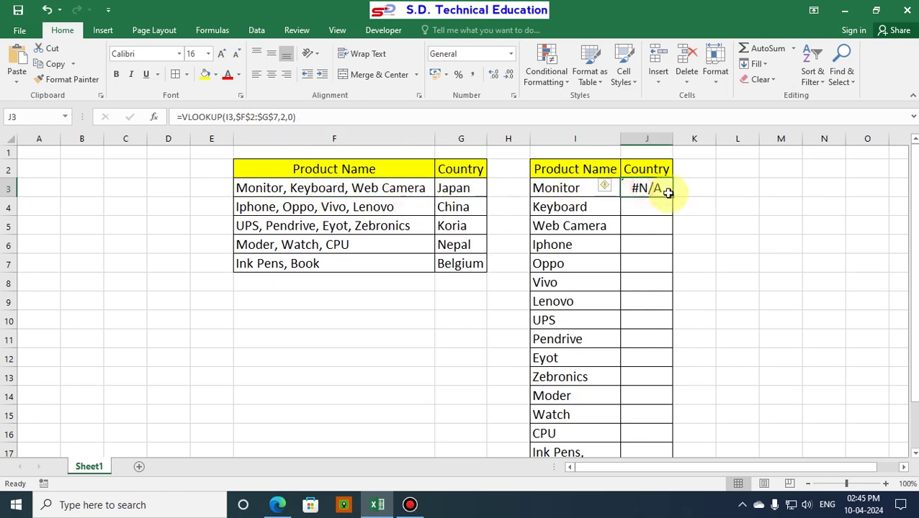
pyautogui.doubleClick(676, 196)
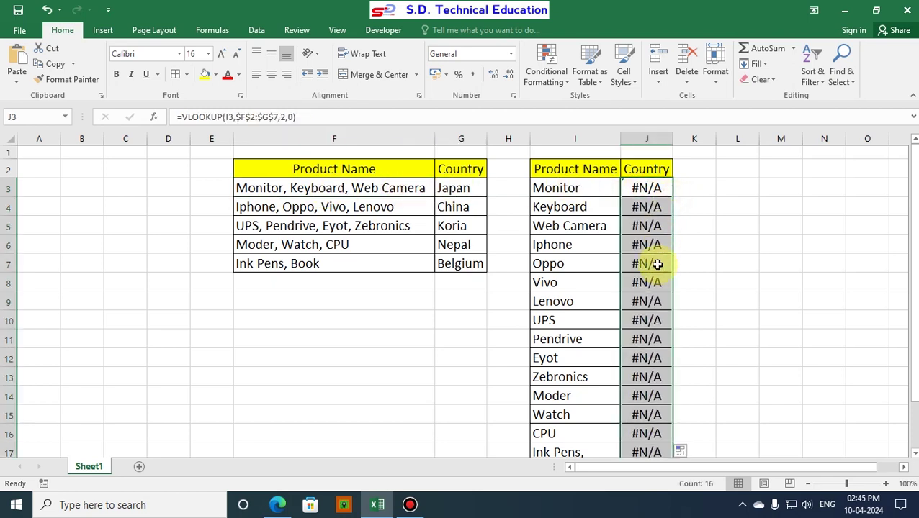
pyautogui.scroll(-4, 656, 263)
pyautogui.scroll(3, 656, 374)
pyautogui.scroll(1, 656, 358)
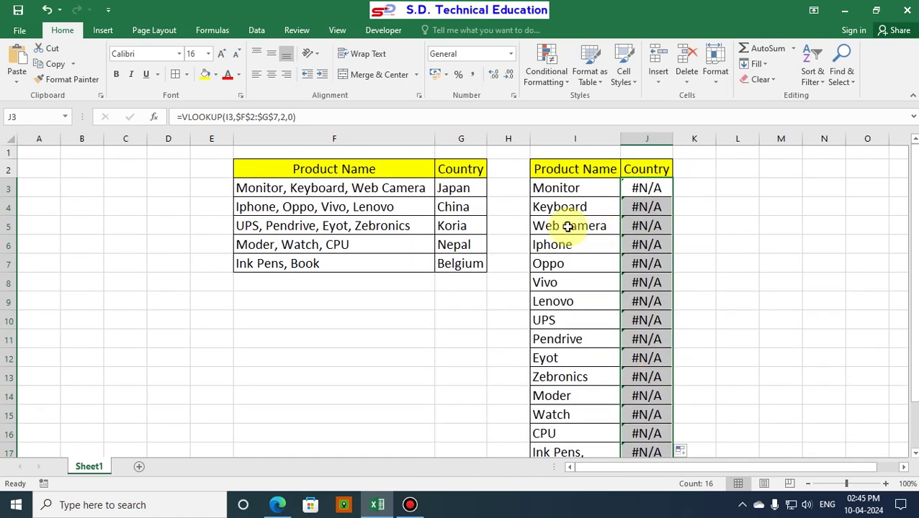
# Try wildcard matching by changing the product name in I3 to *Monitor*.
pyautogui.click(556, 187)
pyautogui.doubleClick(556, 187)
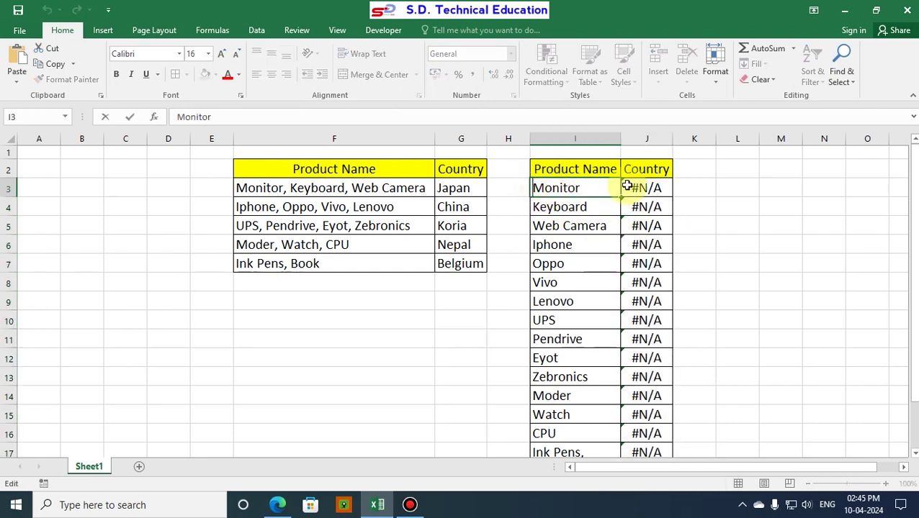
pyautogui.write('*')
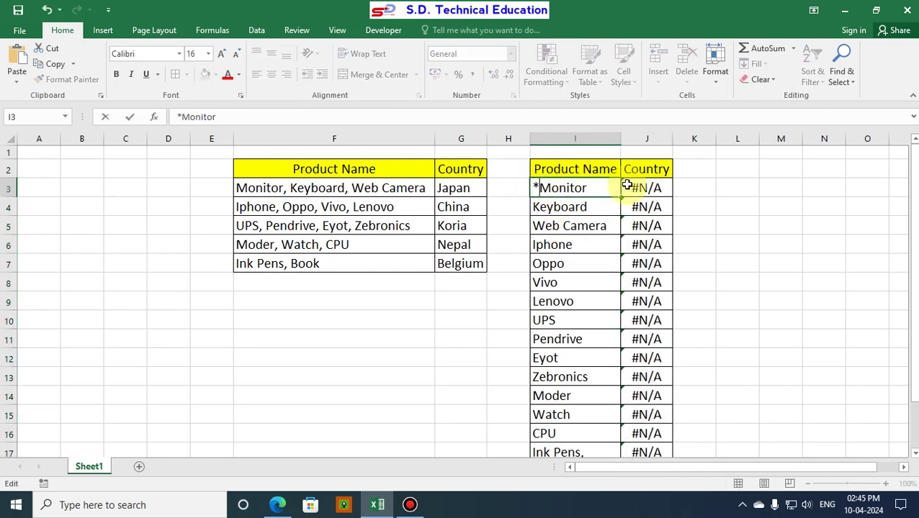
pyautogui.click(601, 189)
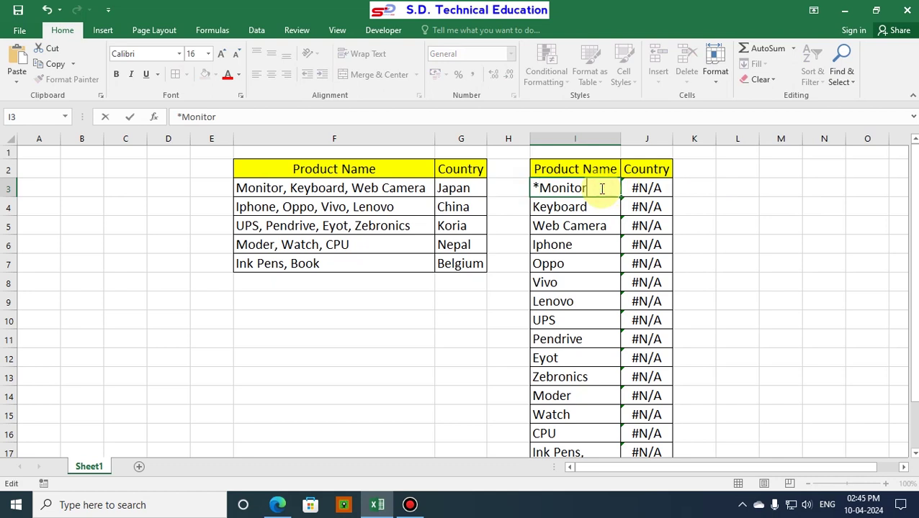
pyautogui.write('*')
pyautogui.press('Return')
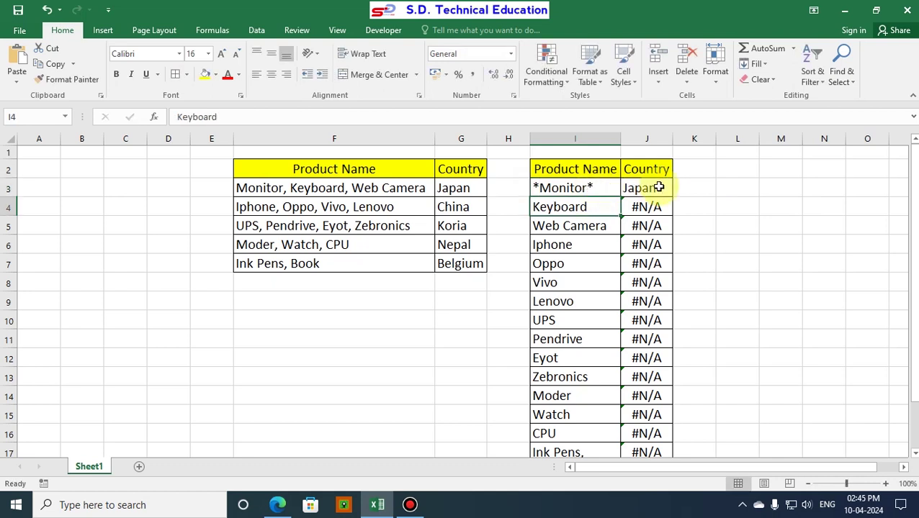
pyautogui.click(571, 189)
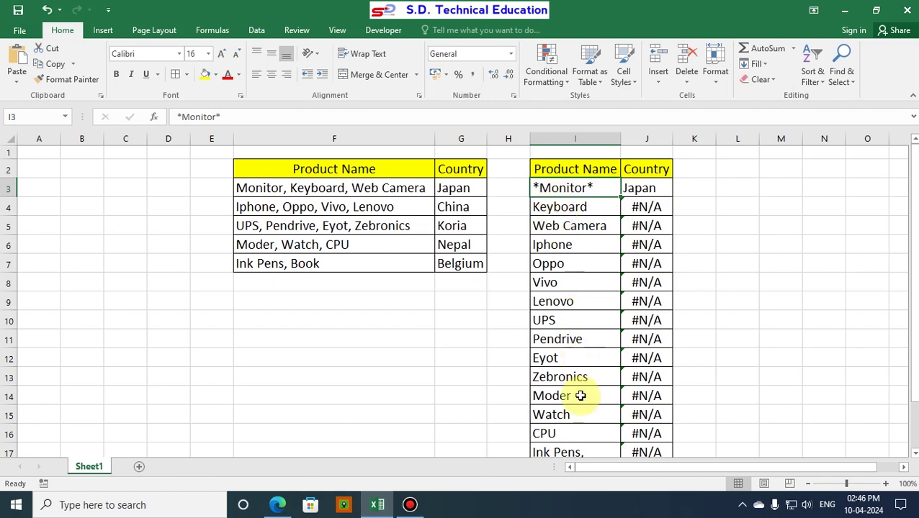
pyautogui.scroll(-2, 584, 332)
pyautogui.scroll(2, 589, 331)
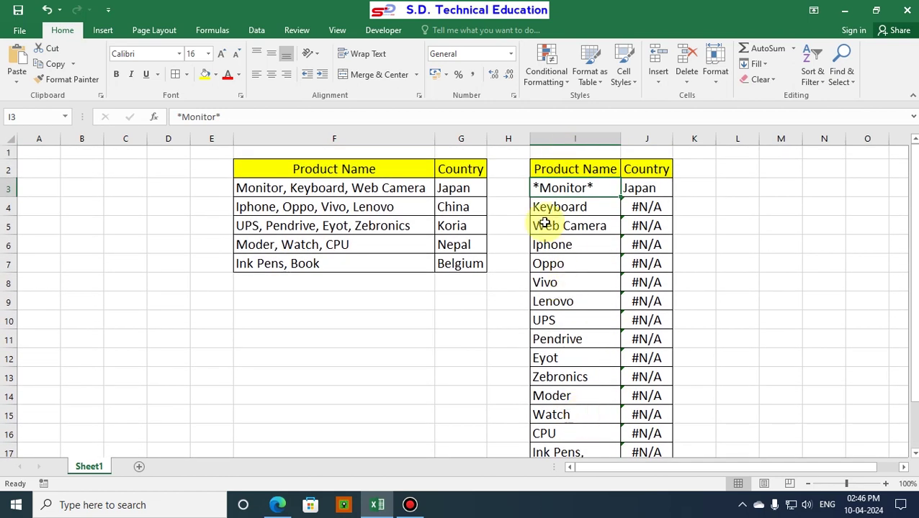
# Remove both asterisks from the product name in I3, restoring it to Monitor.
pyautogui.doubleClick(602, 187)
pyautogui.press('BackSpace')
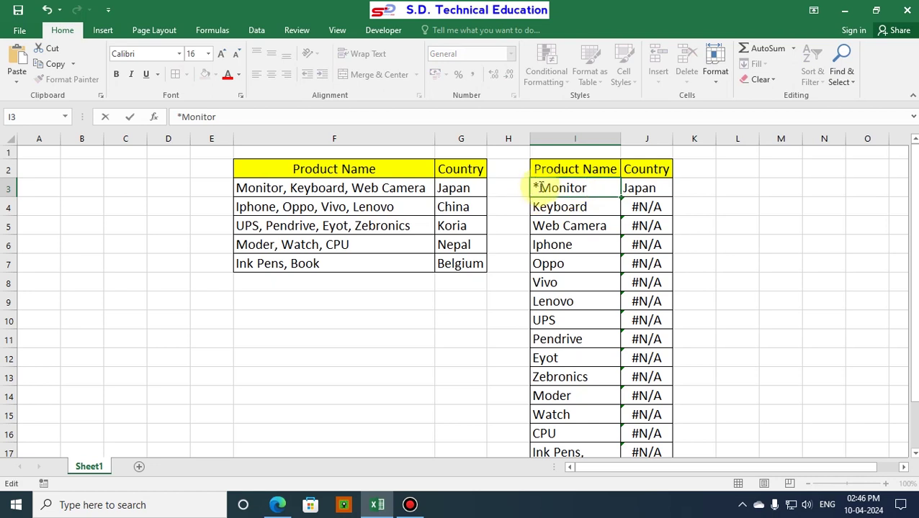
pyautogui.click(540, 188)
pyautogui.press('BackSpace')
pyautogui.click(657, 225)
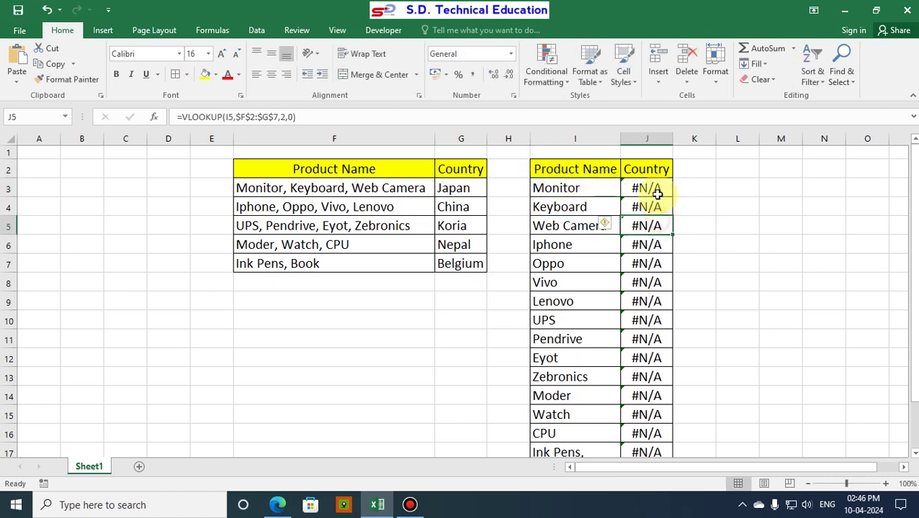
# Clear the VLOOKUP formulas from the Country column, cells J3 to J18.
pyautogui.click(658, 188)
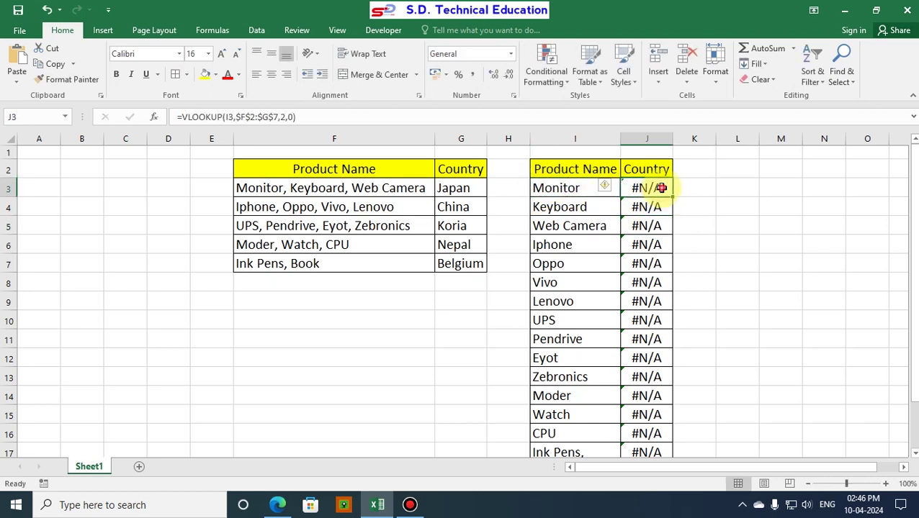
pyautogui.moveTo(661, 188); pyautogui.dragTo(662, 422)
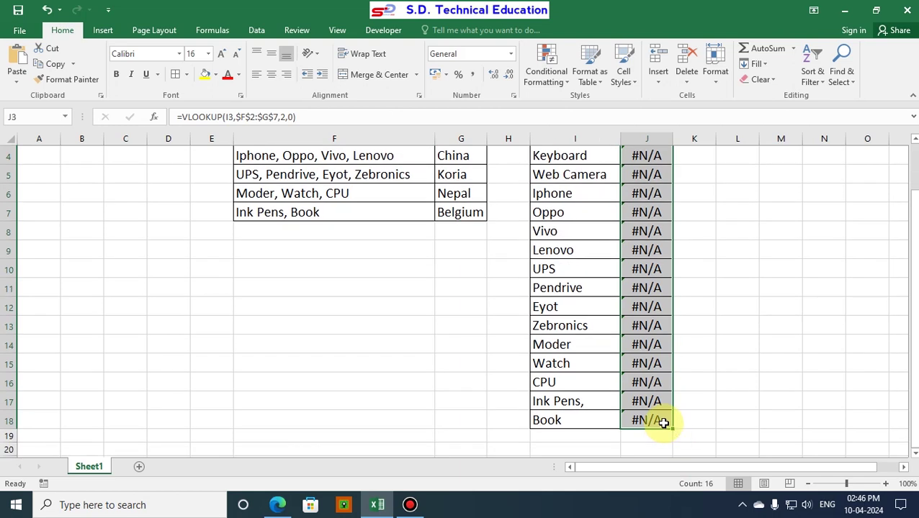
pyautogui.press('Delete')
pyautogui.scroll(1, 664, 360)
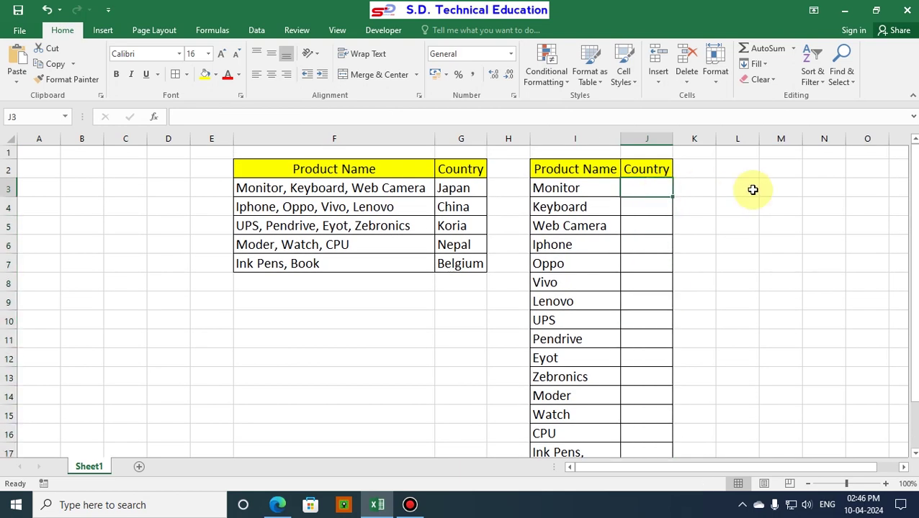
# Begin a VLOOKUP formula in J3 with the wildcard lookup value "*"&I3&"*".
pyautogui.write('=')
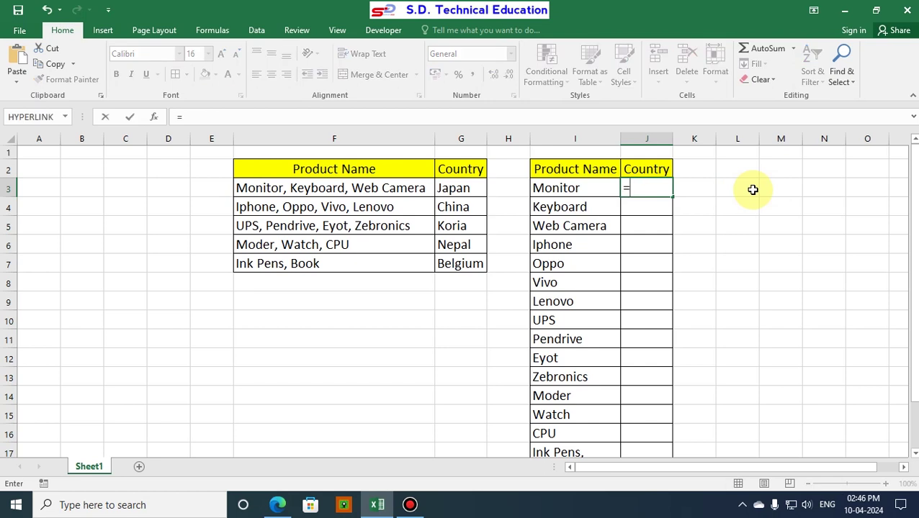
pyautogui.write('v')
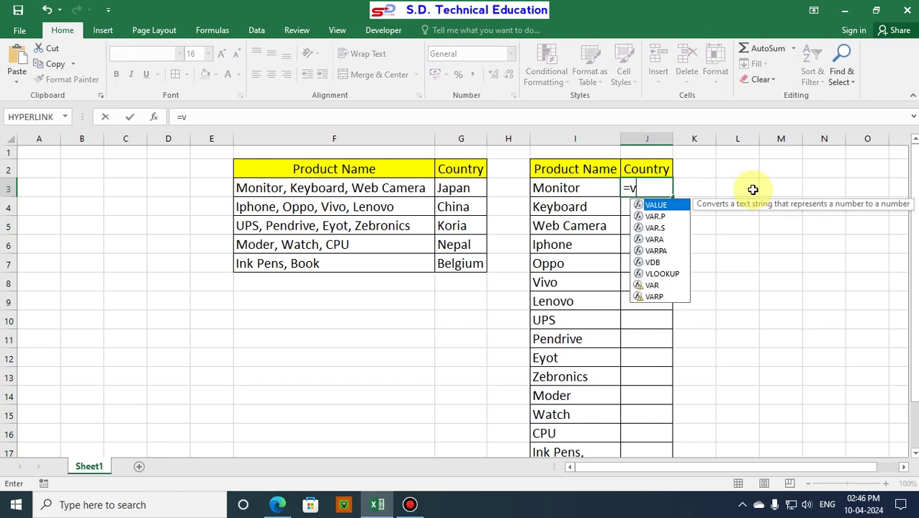
pyautogui.write('lookup')
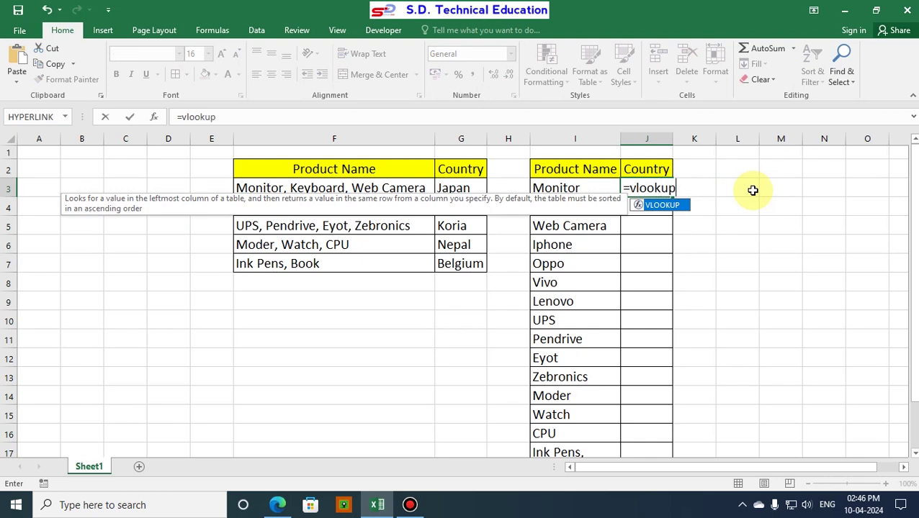
pyautogui.write('("*')
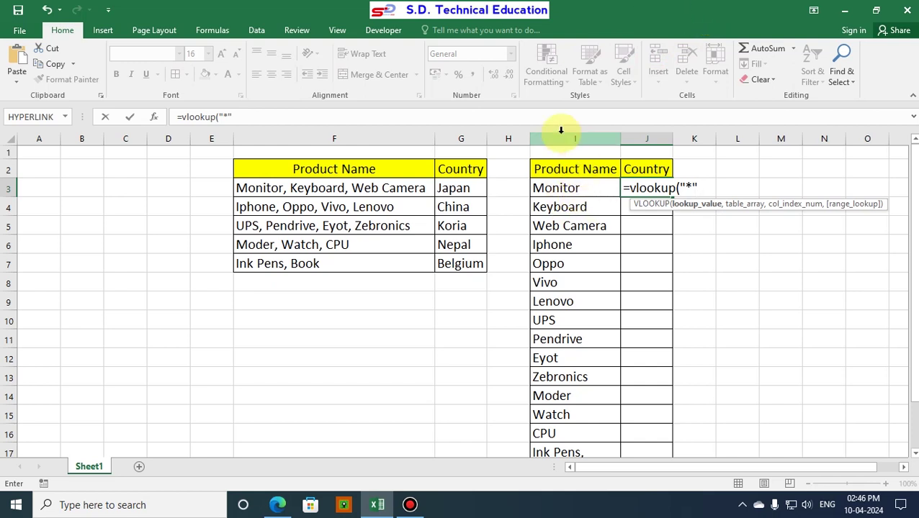
pyautogui.write('&')
pyautogui.click(567, 188)
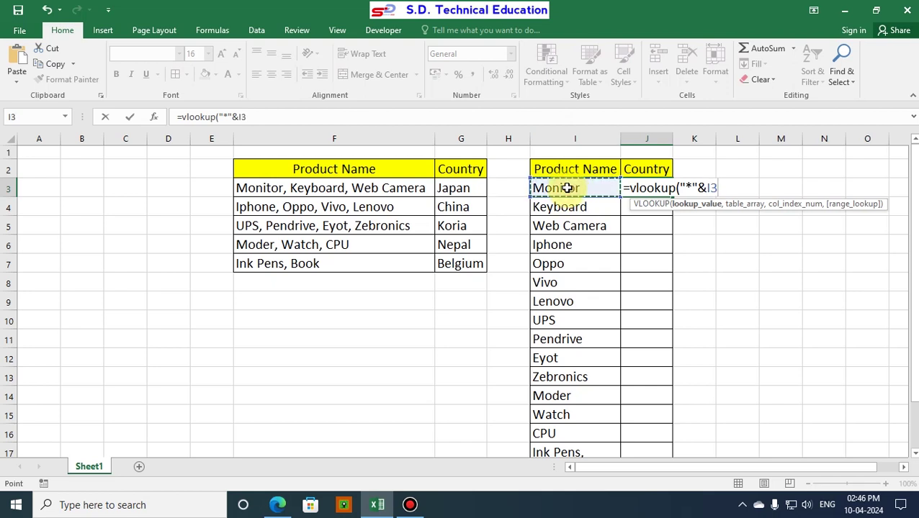
pyautogui.write('&"*')
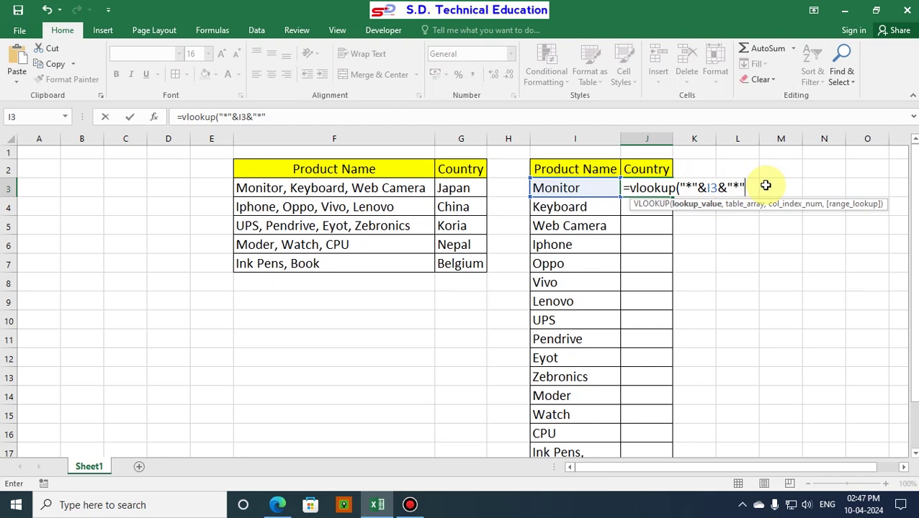
# Complete the wildcard VLOOKUP in J3 with the absolute table range $F$2:$G$7, column index 2 and exact match 0.
pyautogui.write(',')
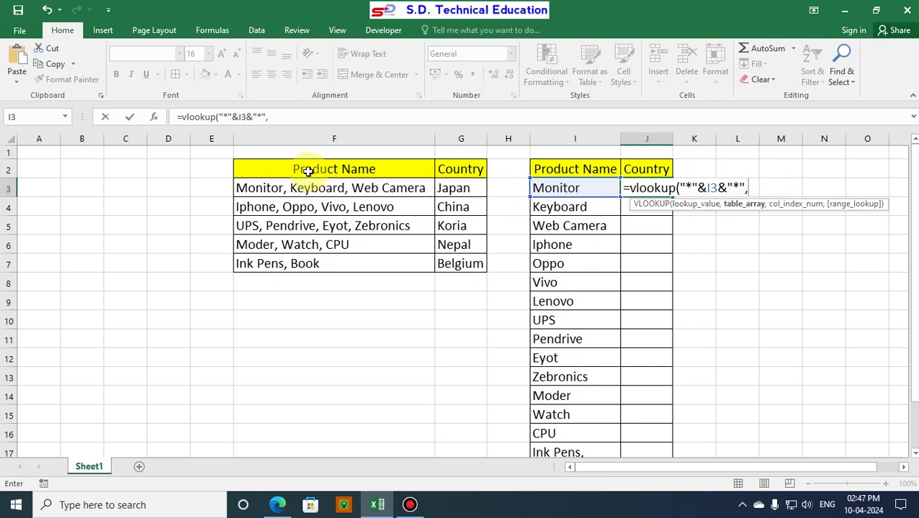
pyautogui.moveTo(309, 171); pyautogui.dragTo(461, 266)
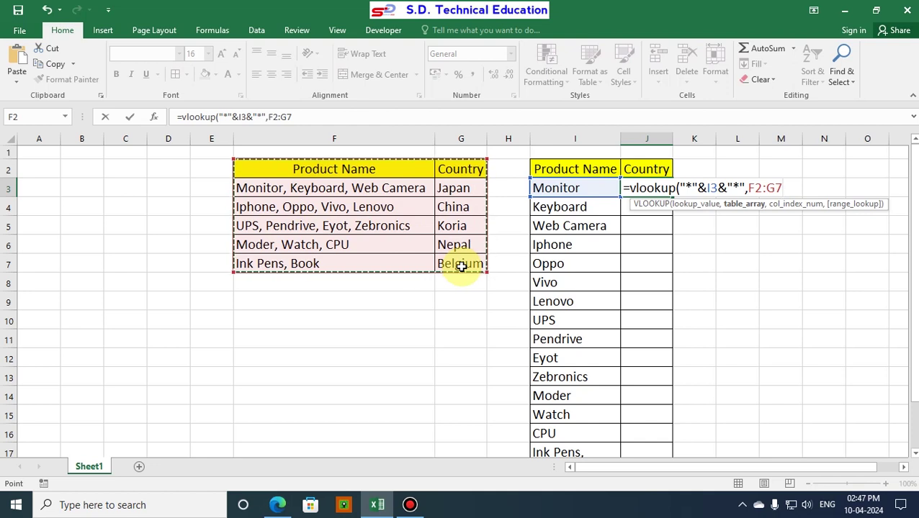
pyautogui.press('F4')
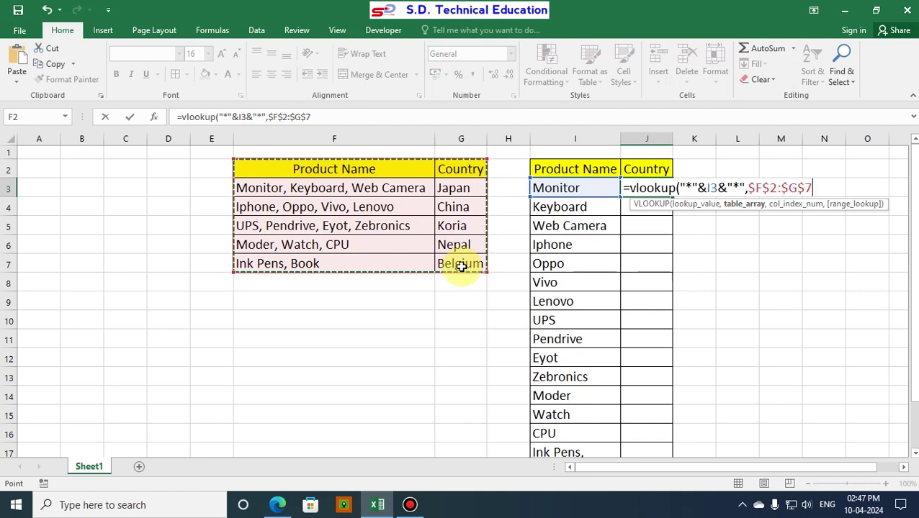
pyautogui.write(',')
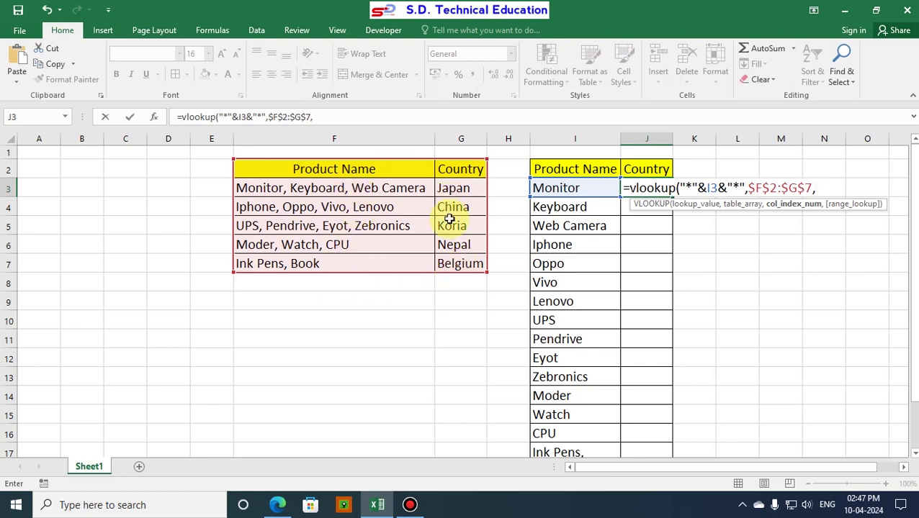
pyautogui.write('2,')
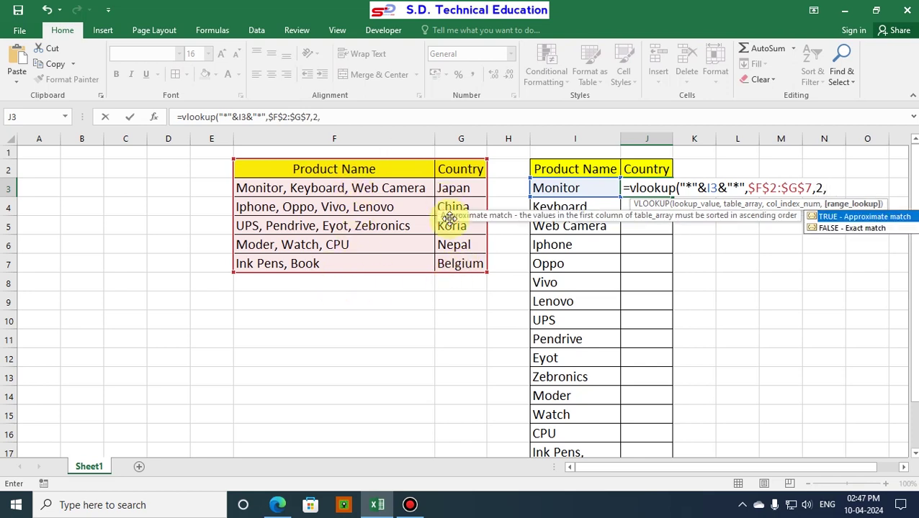
pyautogui.write('01')
pyautogui.press('BackSpace')
pyautogui.write(')')
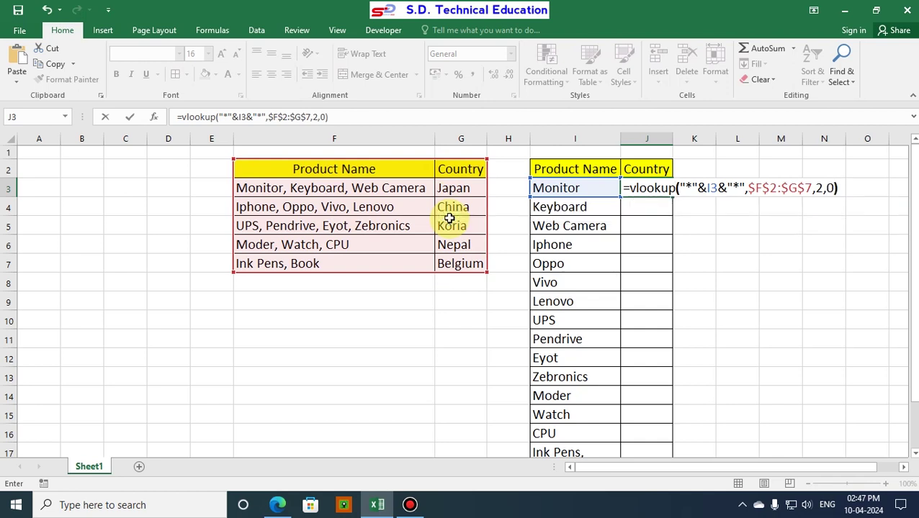
pyautogui.press('Return')
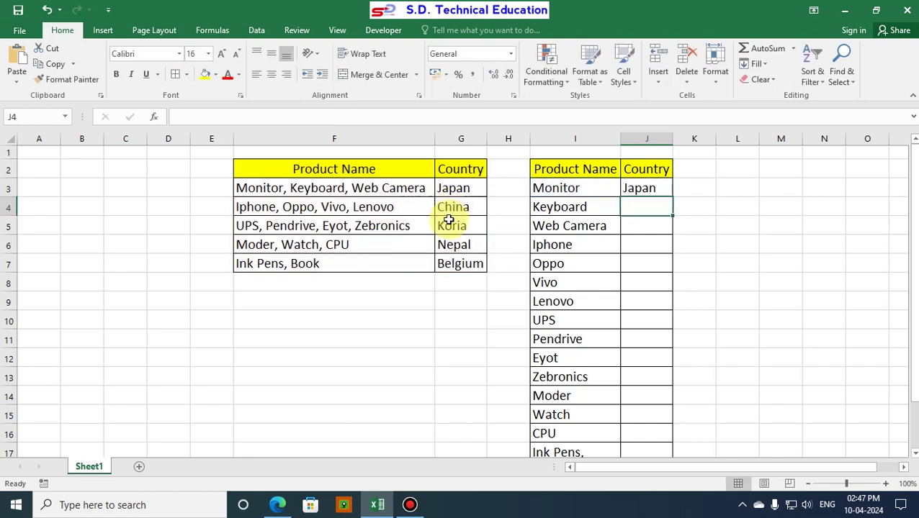
# Fill the wildcard VLOOKUP formula from J3 down the Country column to row 18.
pyautogui.click(581, 188)
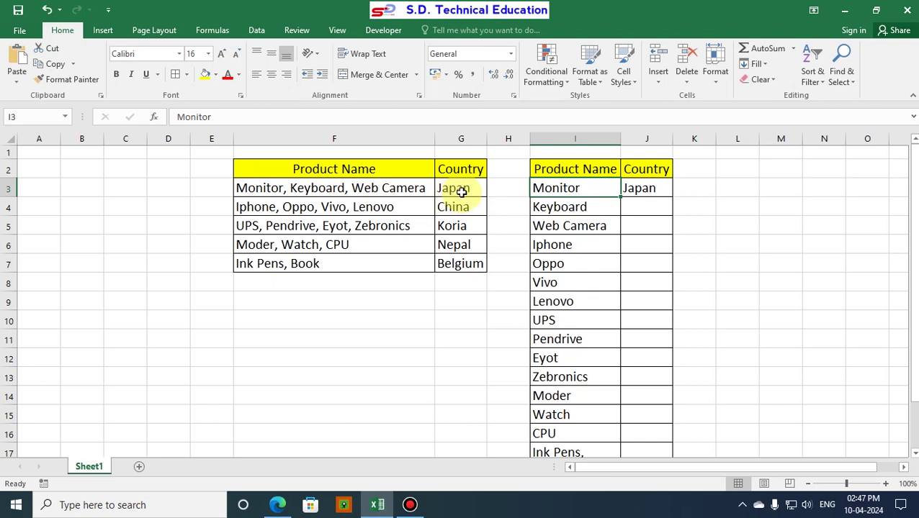
pyautogui.click(661, 193)
pyautogui.click(675, 200)
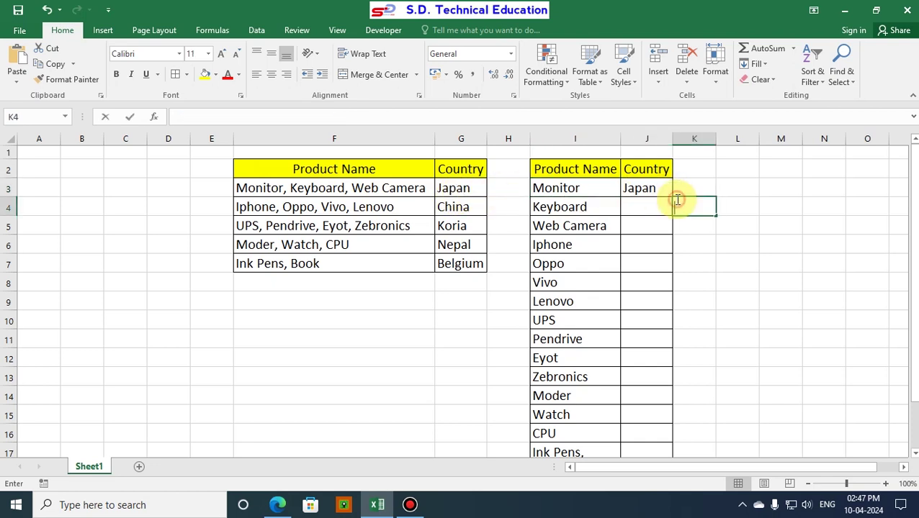
pyautogui.click(657, 189)
pyautogui.doubleClick(673, 197)
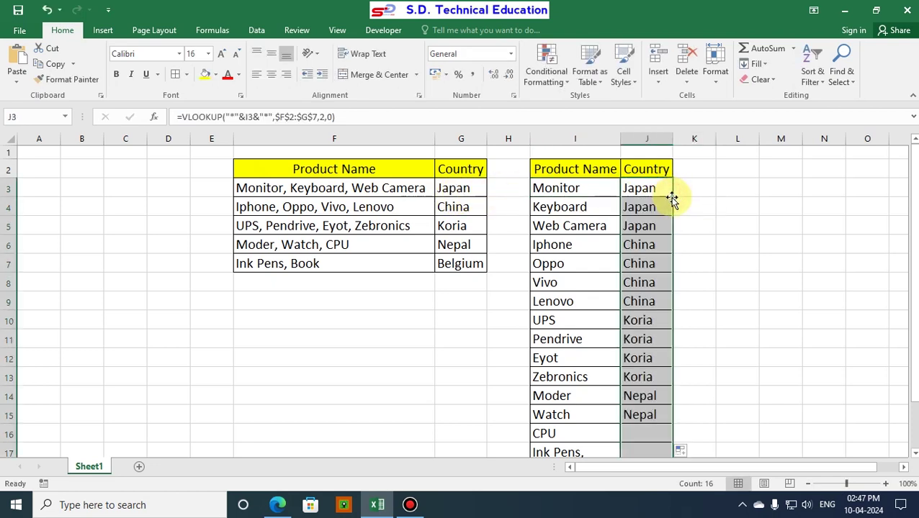
# Check the looked-up countries for Vivo and Book against their rows in the source product table.
pyautogui.scroll(-2, 656, 287)
pyautogui.click(641, 363)
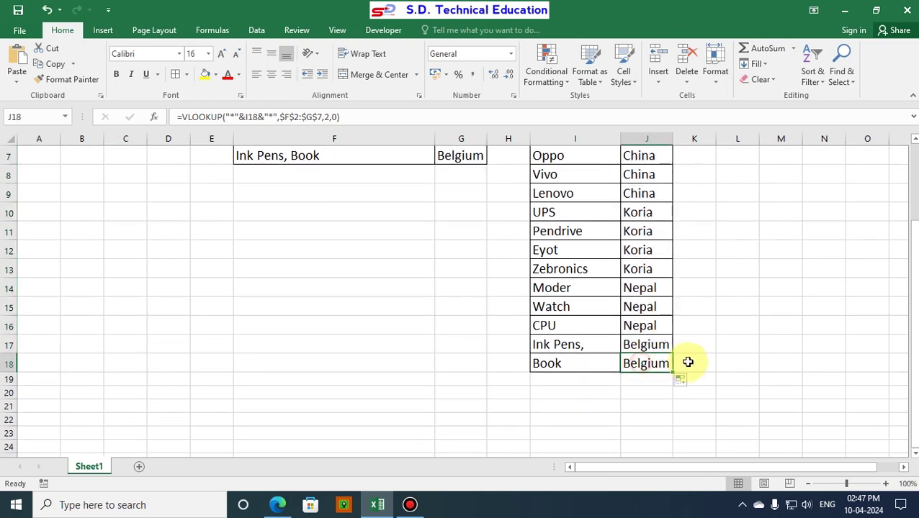
pyautogui.scroll(2, 646, 345)
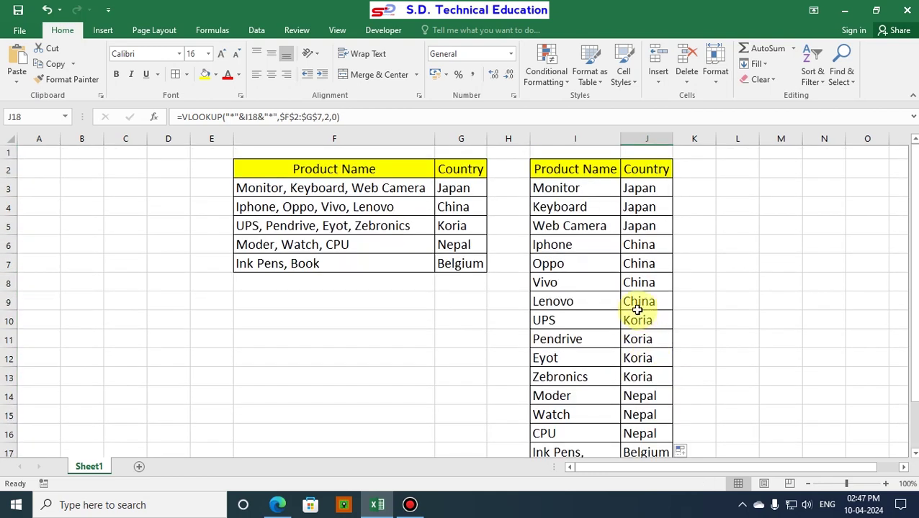
pyautogui.click(550, 283)
pyautogui.click(642, 283)
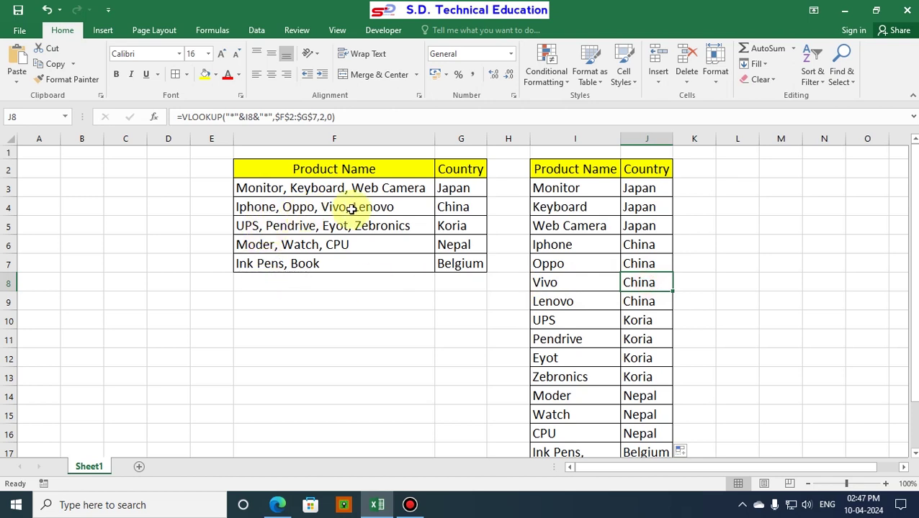
pyautogui.click(329, 208)
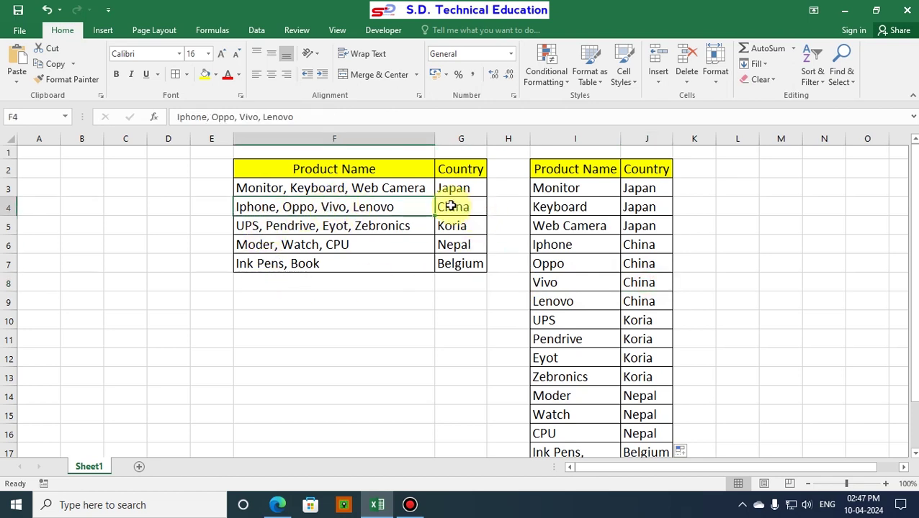
pyautogui.scroll(-2, 644, 402)
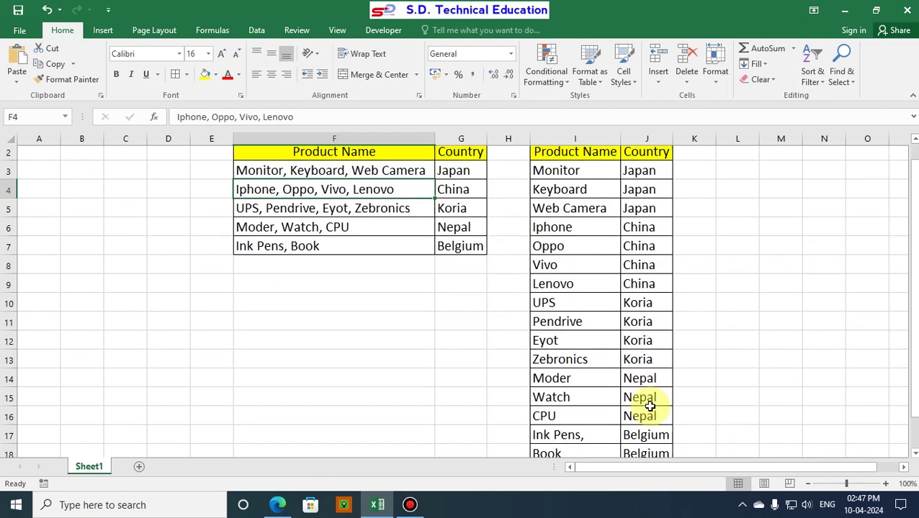
pyautogui.click(631, 362)
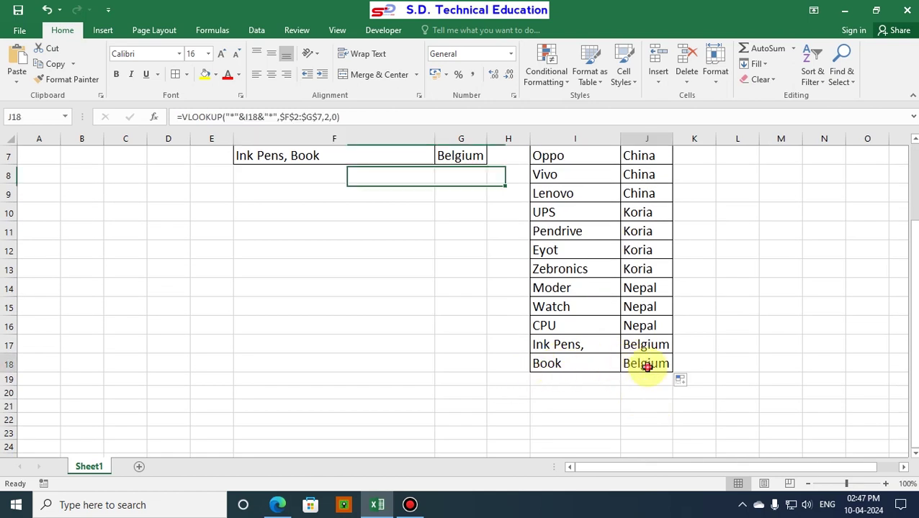
pyautogui.click(558, 362)
pyautogui.click(647, 365)
pyautogui.scroll(1, 472, 353)
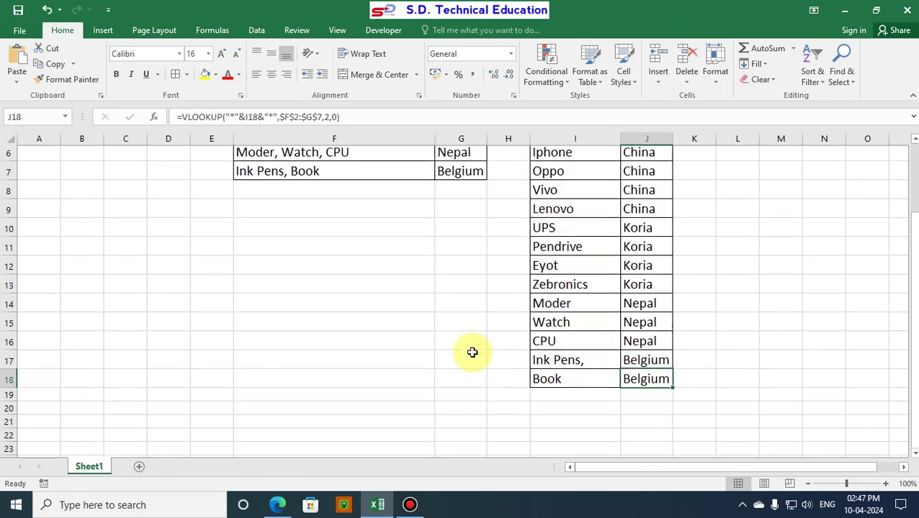
pyautogui.click(327, 214)
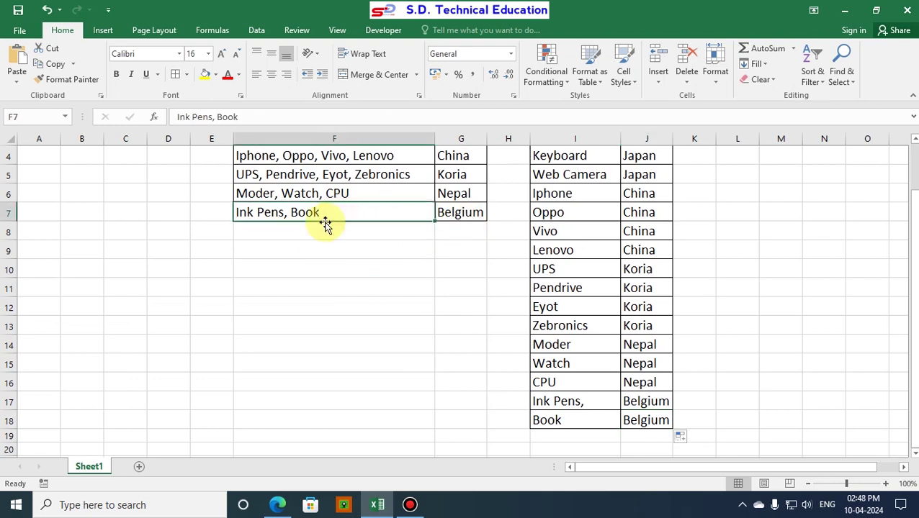
pyautogui.scroll(1, 303, 297)
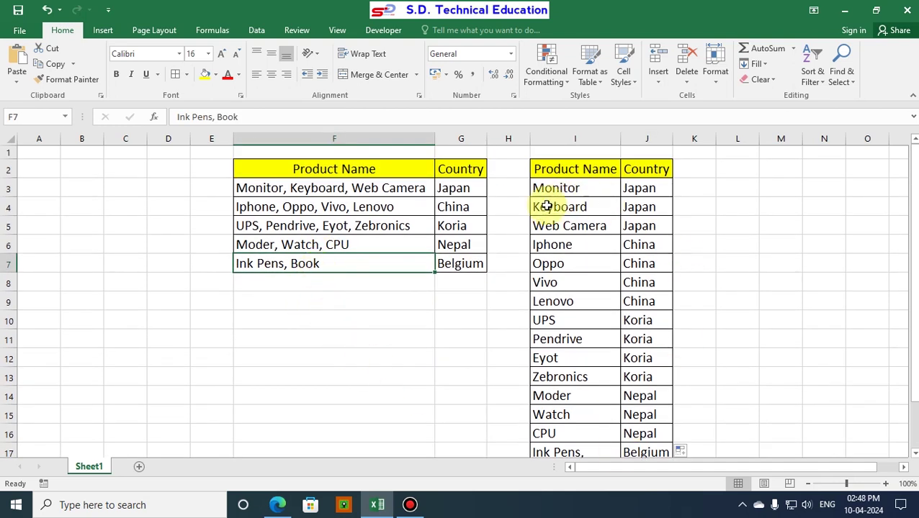